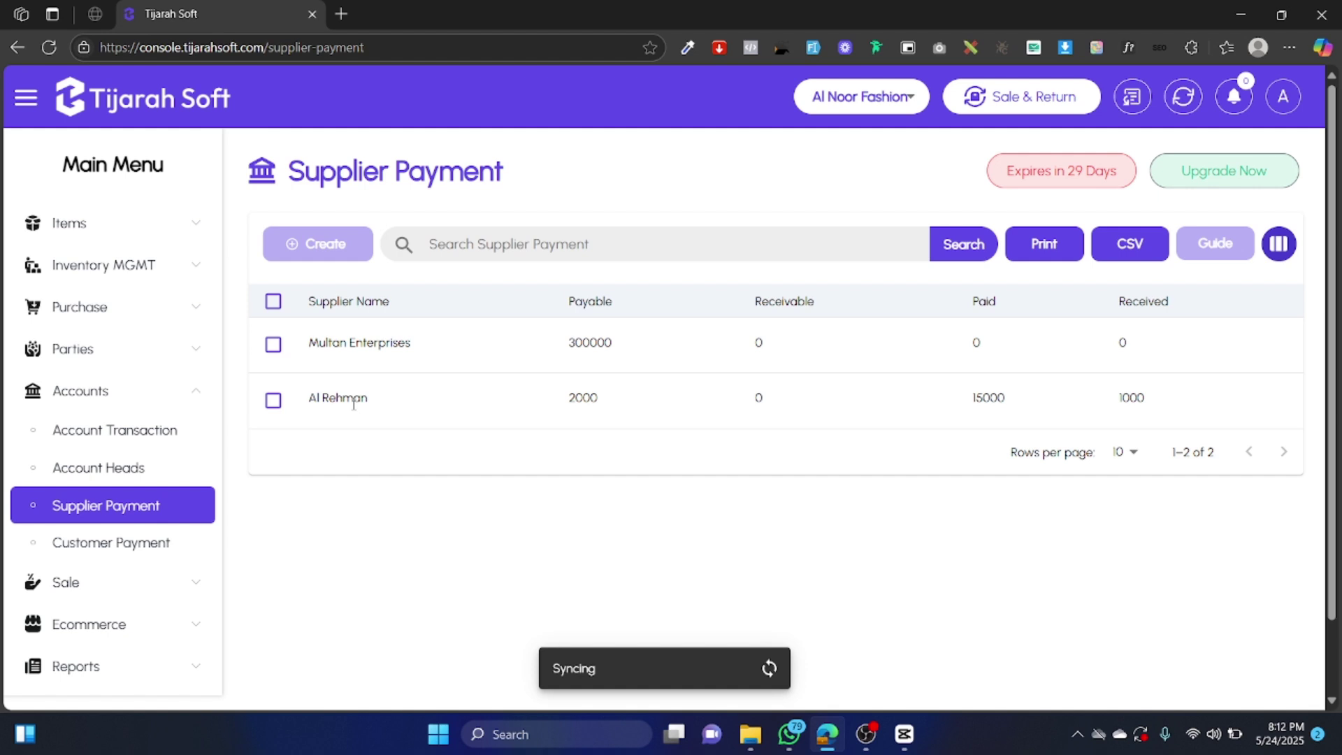
# Open Al Rehman's payment history and examine its transaction entries and their comments.
pyautogui.click(433, 411)
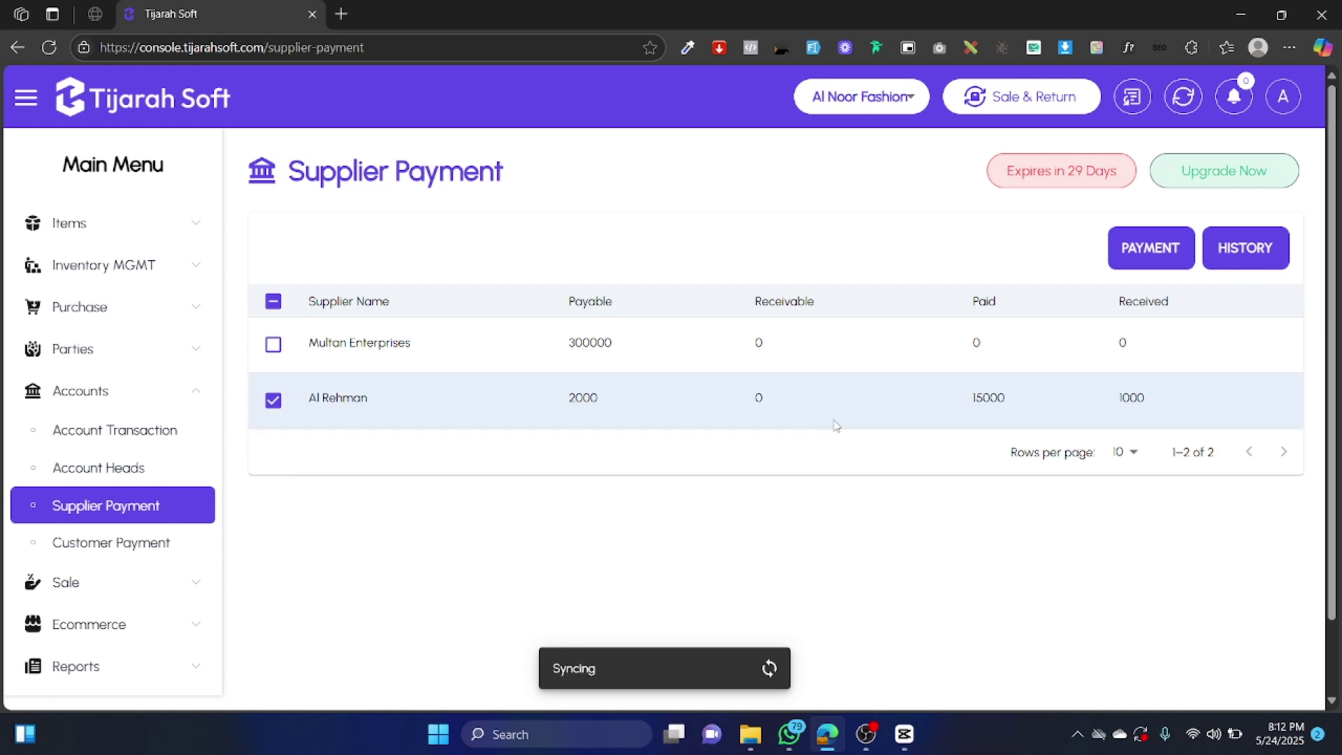
pyautogui.click(1272, 273)
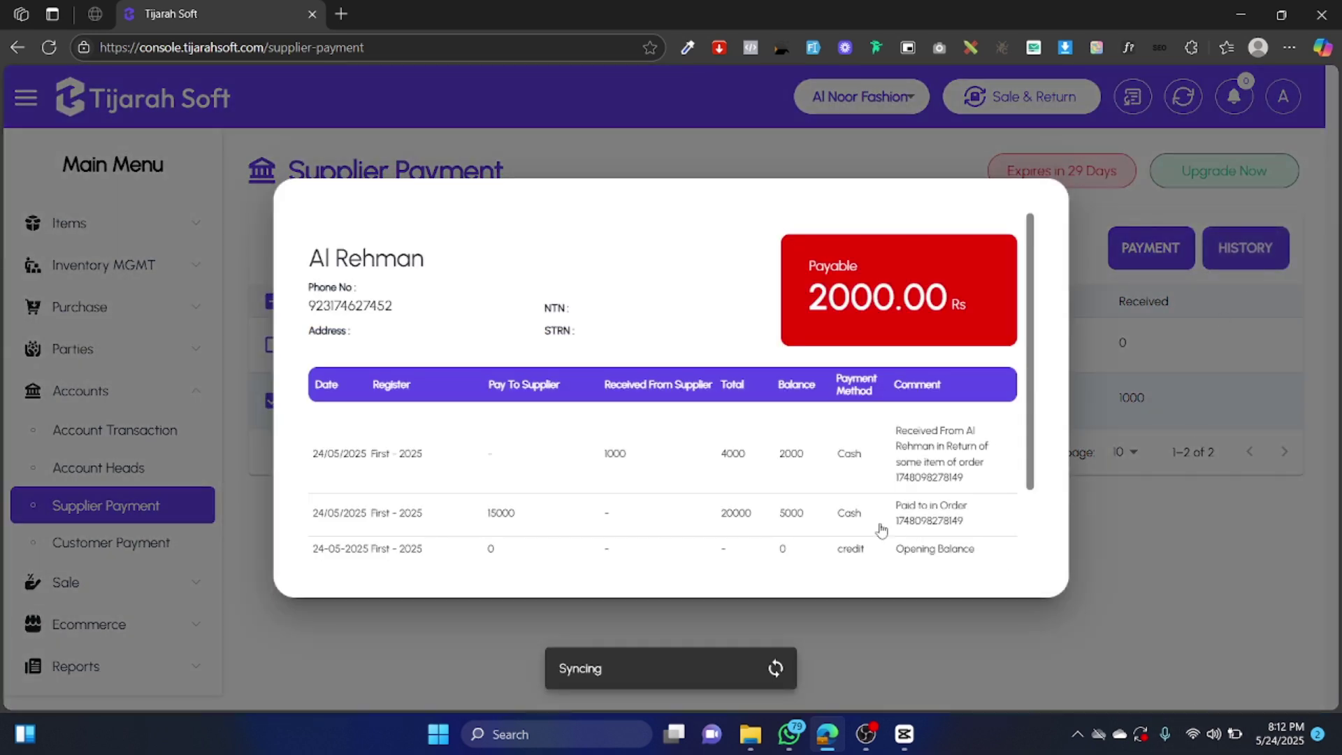
pyautogui.scroll(-1, 845, 533)
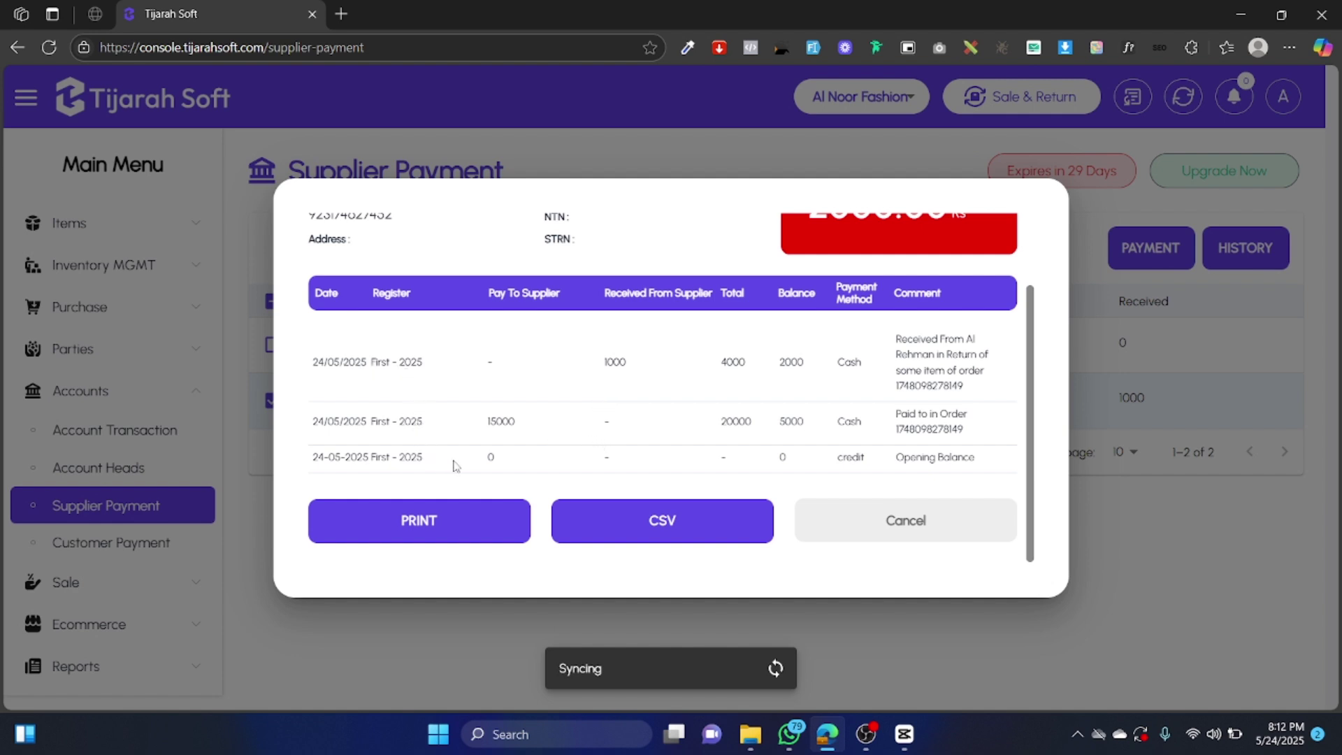
pyautogui.scroll(3, 456, 465)
pyautogui.scroll(-3, 454, 467)
pyautogui.moveTo(967, 393); pyautogui.dragTo(898, 393)
pyautogui.moveTo(975, 428); pyautogui.dragTo(890, 420)
pyautogui.click(935, 457)
pyautogui.scroll(2, 847, 429)
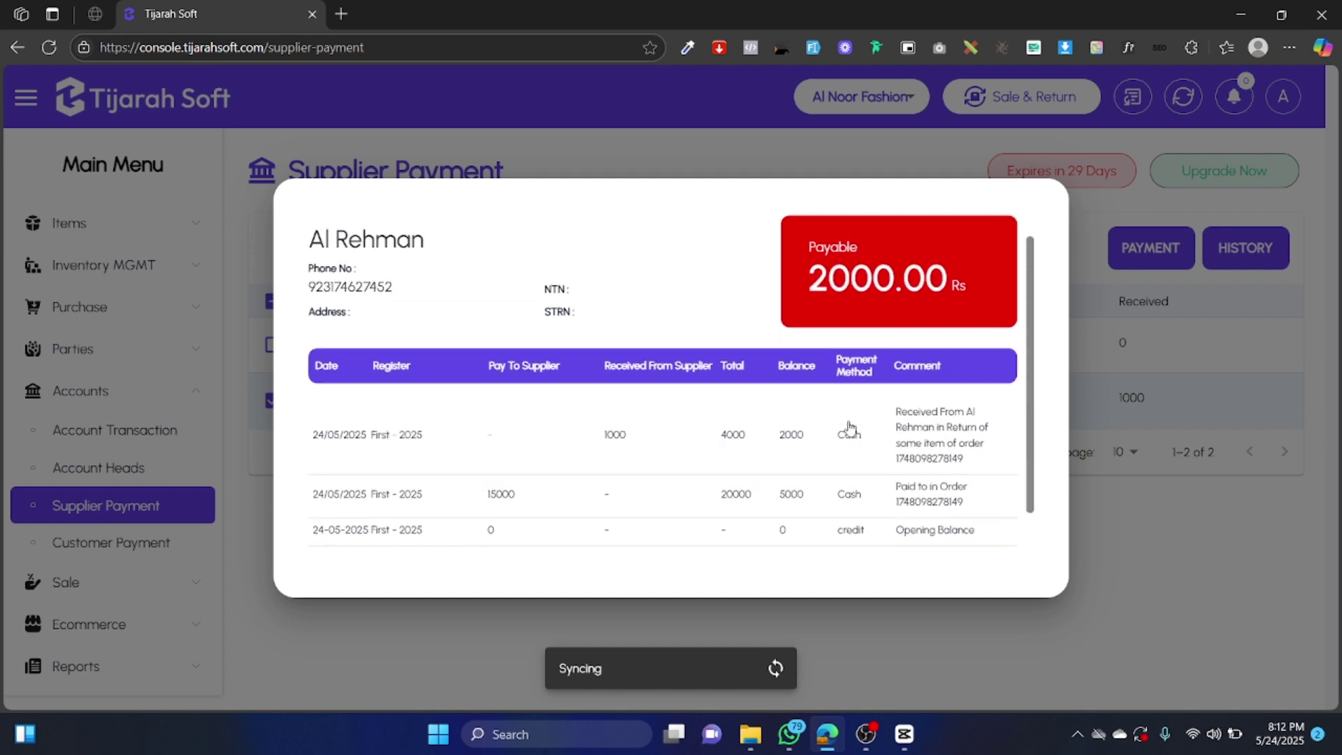
pyautogui.scroll(-2, 734, 482)
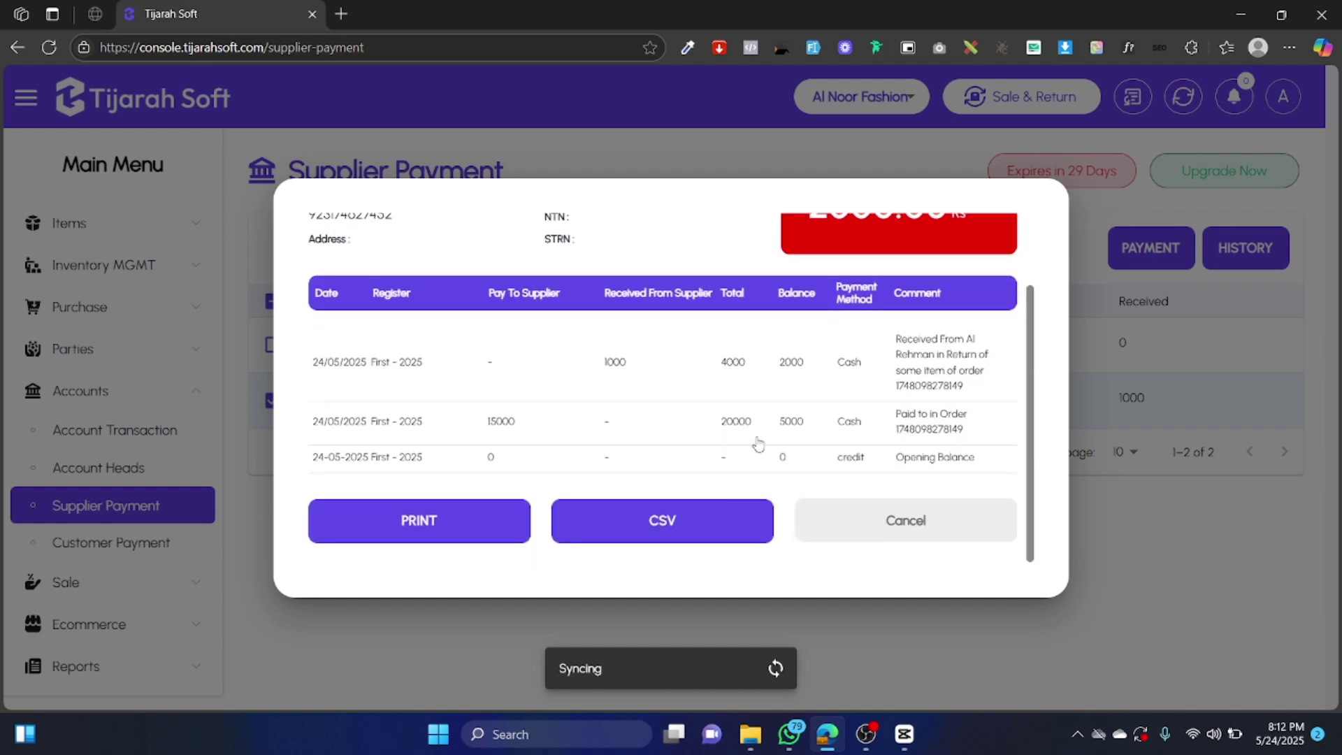
# Check the order total, return total, received amount, balance and payable amount in Al Rehman's history, and close it.
pyautogui.moveTo(719, 423); pyautogui.dragTo(763, 425)
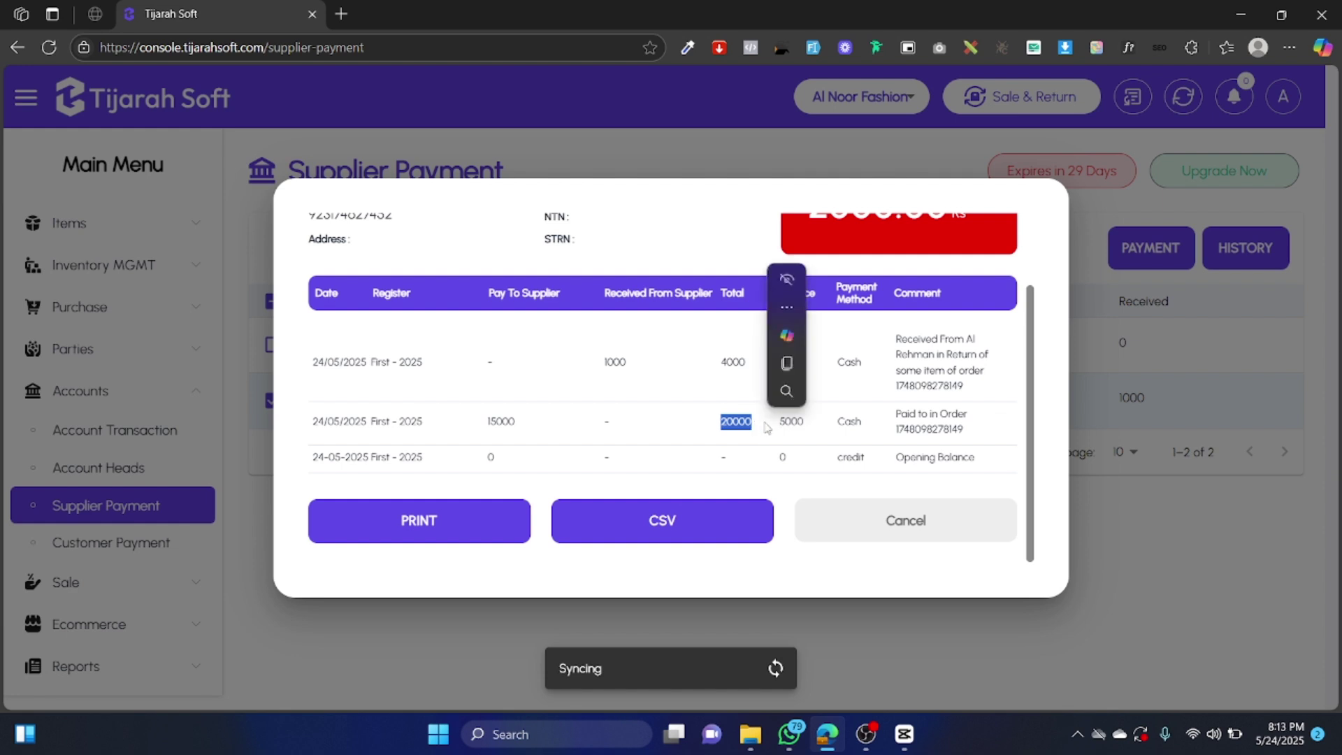
pyautogui.click(781, 434)
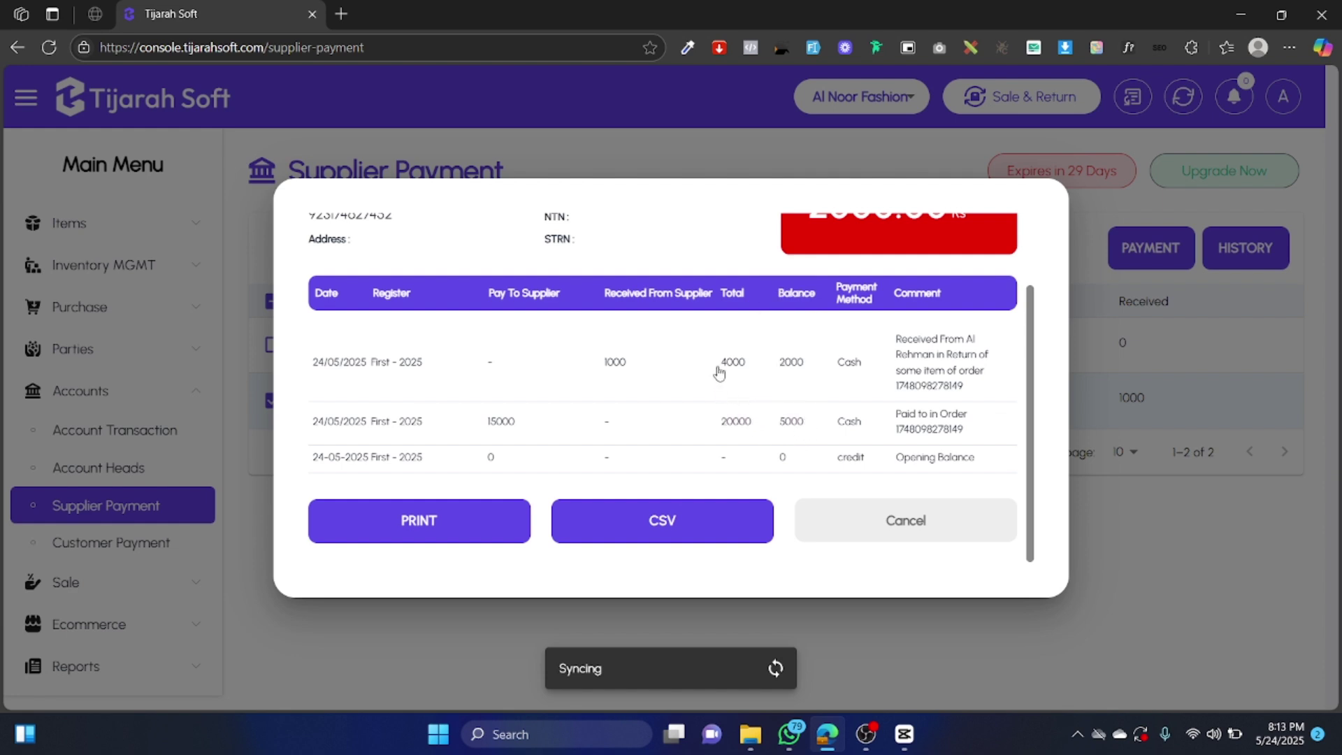
pyautogui.moveTo(719, 365); pyautogui.dragTo(750, 371)
pyautogui.moveTo(606, 362); pyautogui.dragTo(626, 368)
pyautogui.click(772, 384)
pyautogui.moveTo(777, 365); pyautogui.dragTo(805, 373)
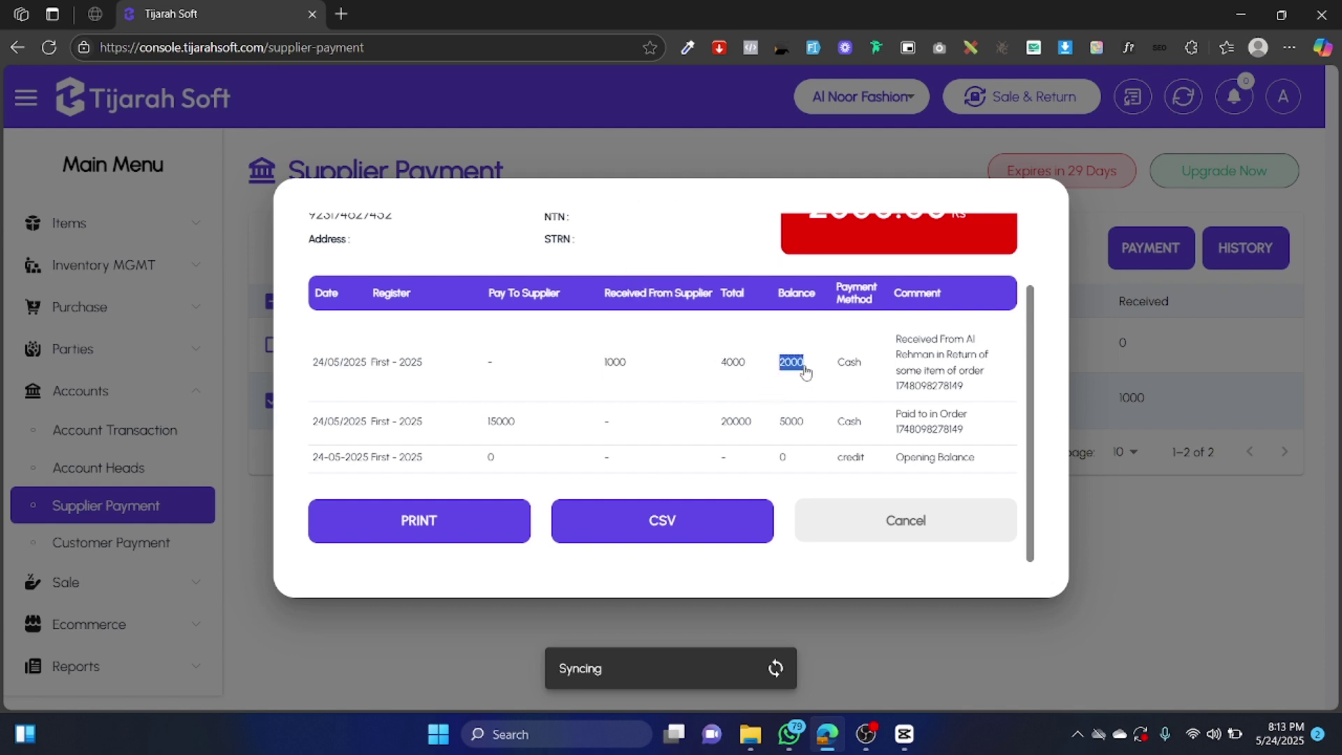
pyautogui.click(809, 418)
pyautogui.scroll(2, 804, 413)
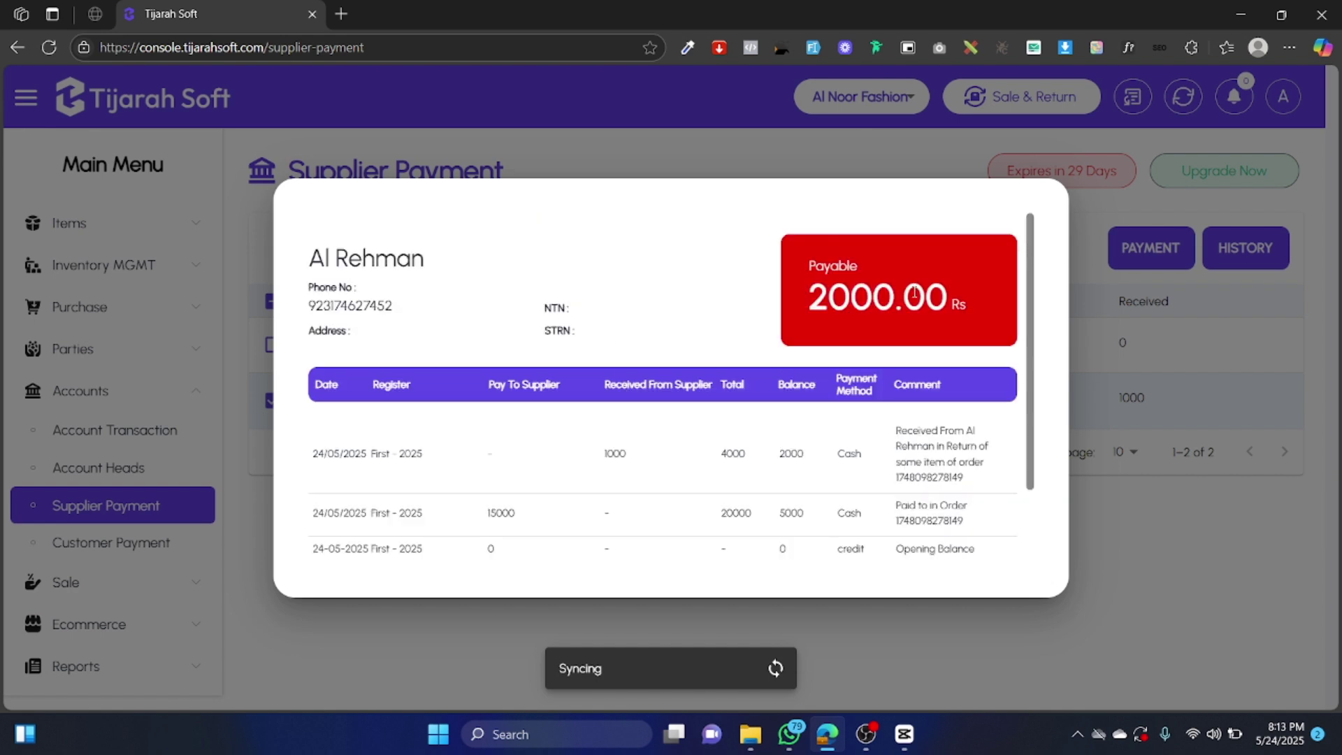
pyautogui.moveTo(950, 300); pyautogui.dragTo(807, 304)
pyautogui.scroll(-2, 838, 293)
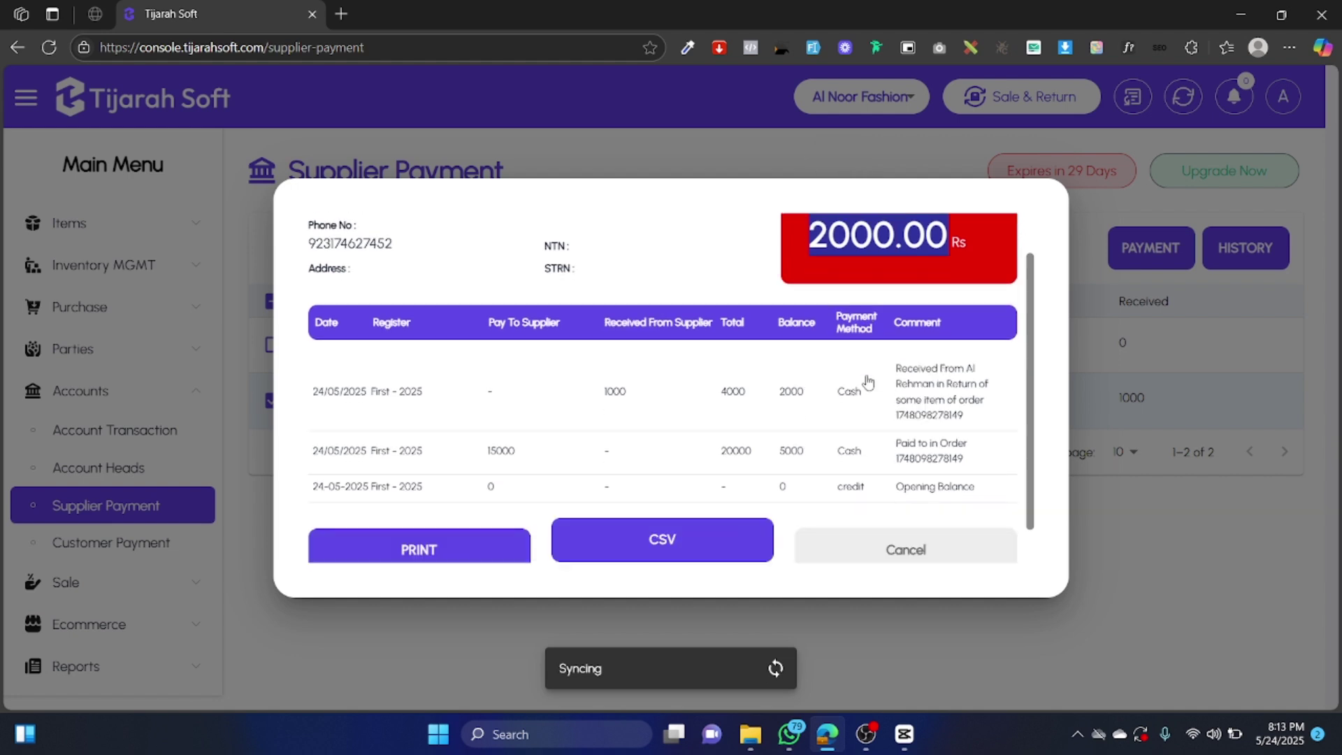
pyautogui.scroll(2, 855, 276)
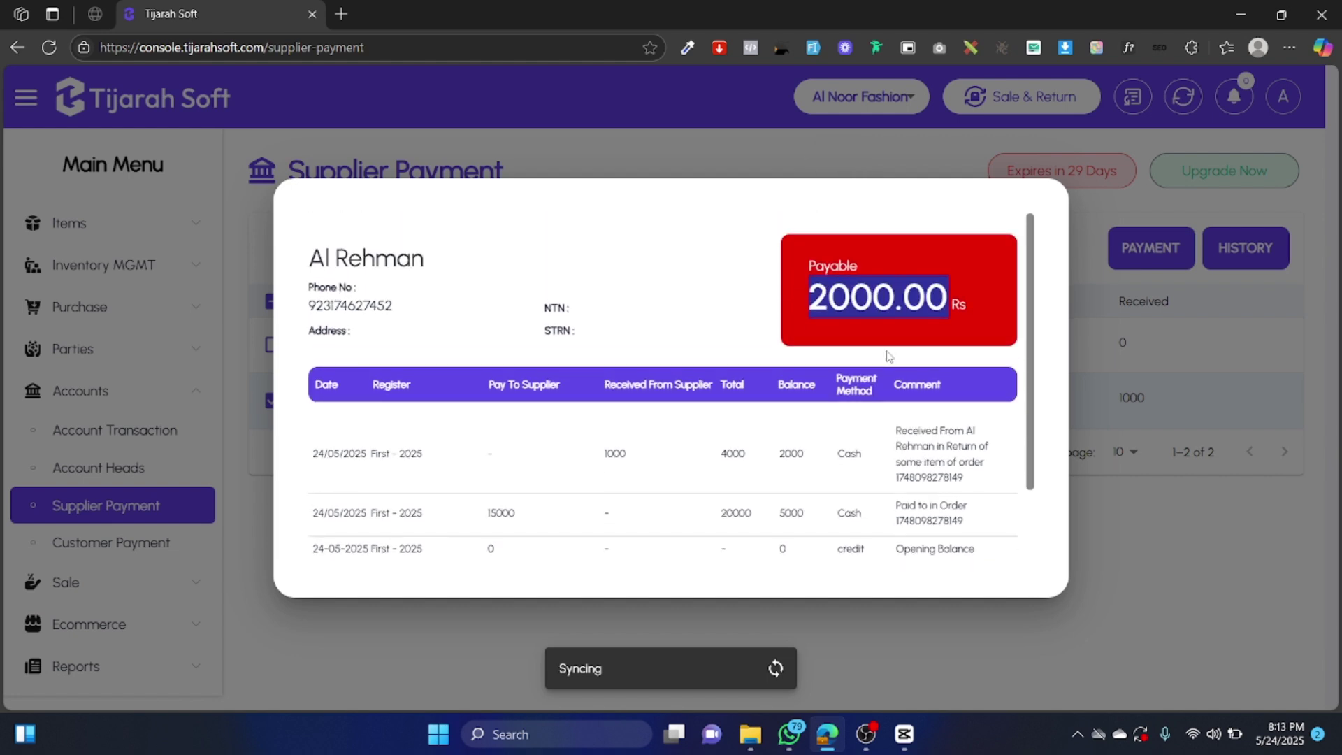
pyautogui.scroll(-2, 887, 356)
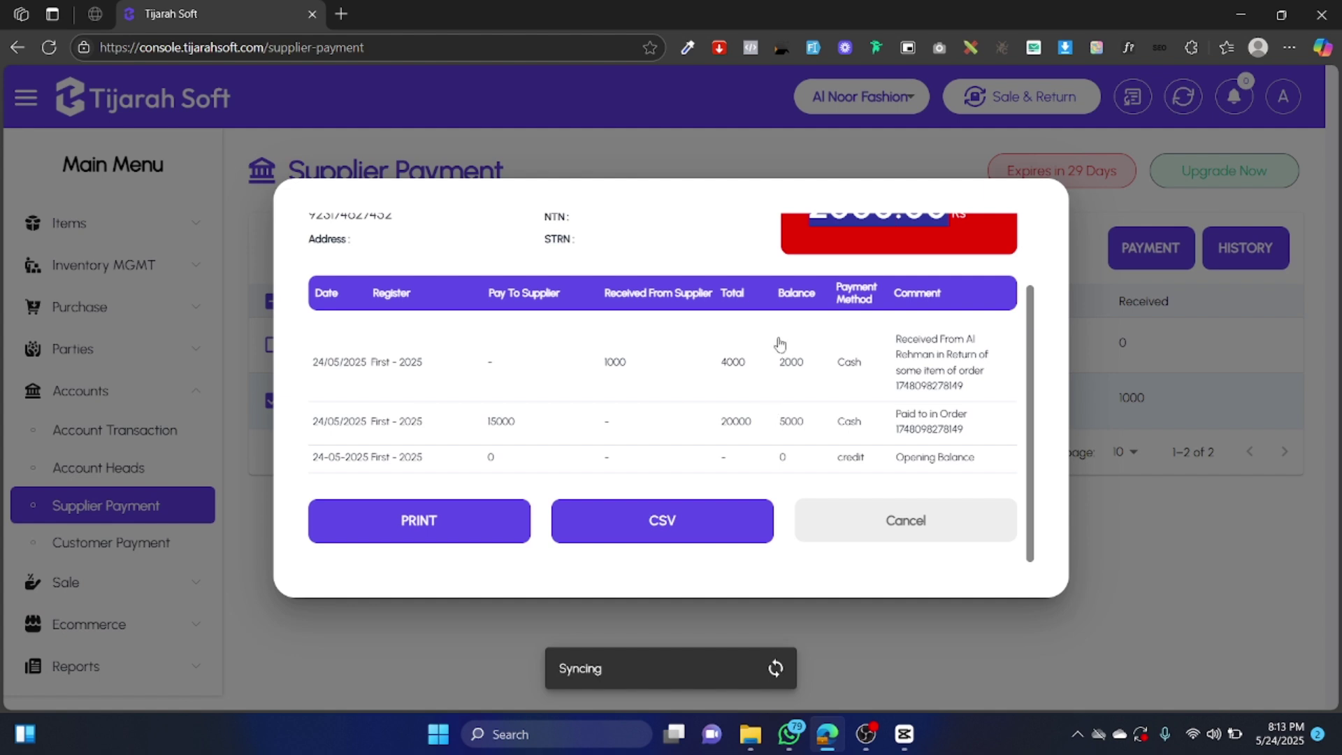
pyautogui.click(925, 534)
pyautogui.click(822, 402)
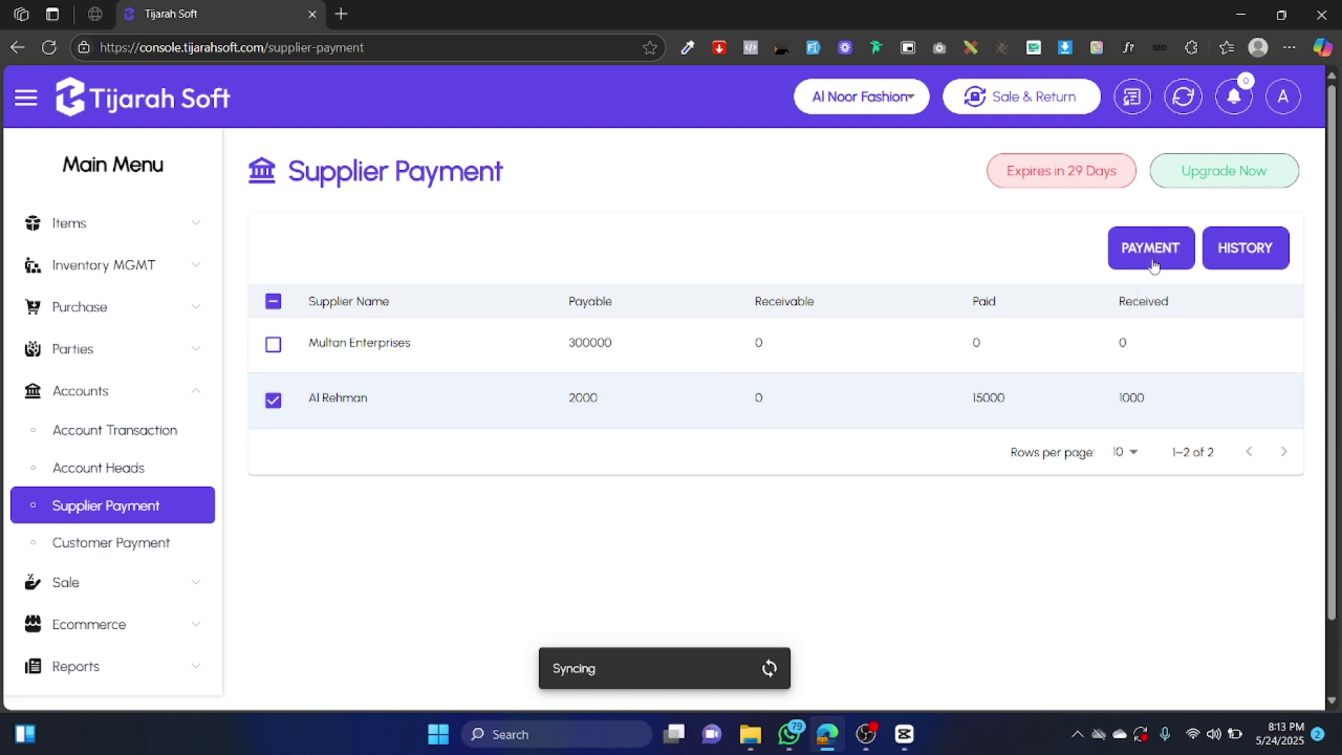
pyautogui.click(1172, 251)
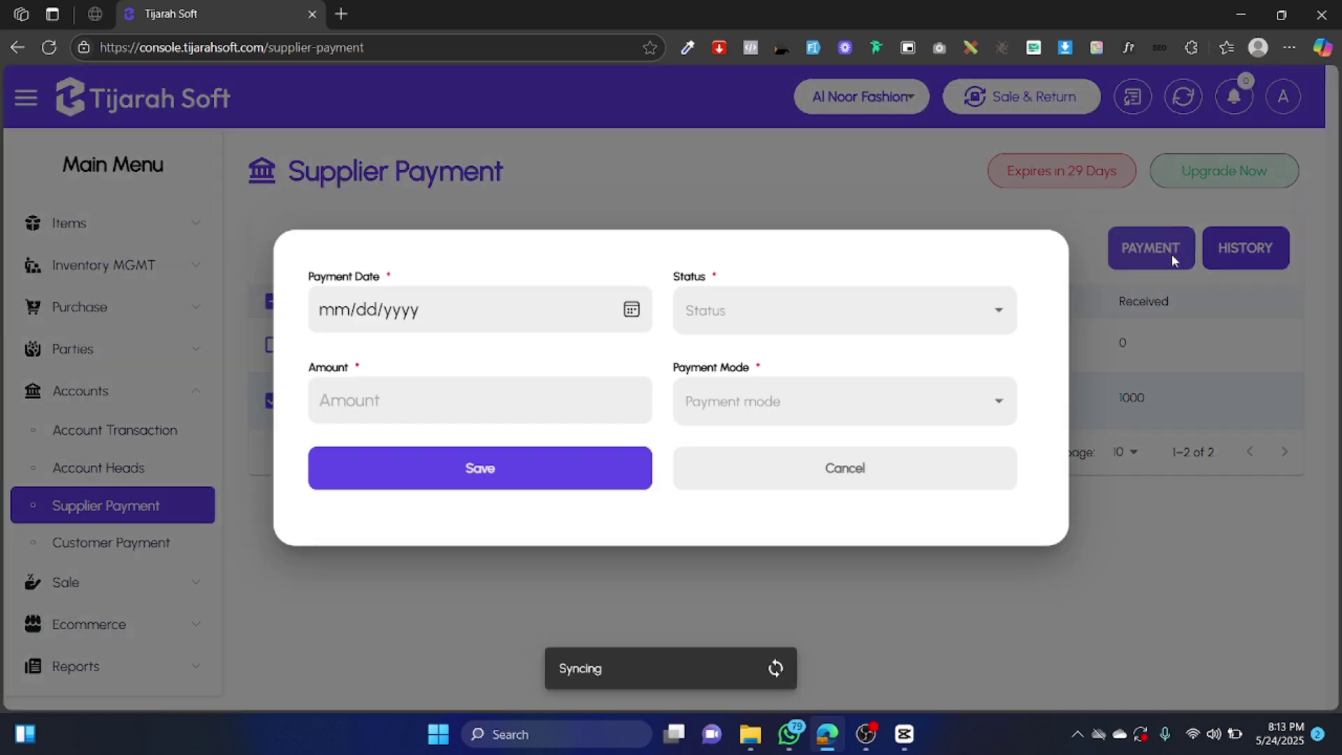
pyautogui.click(910, 470)
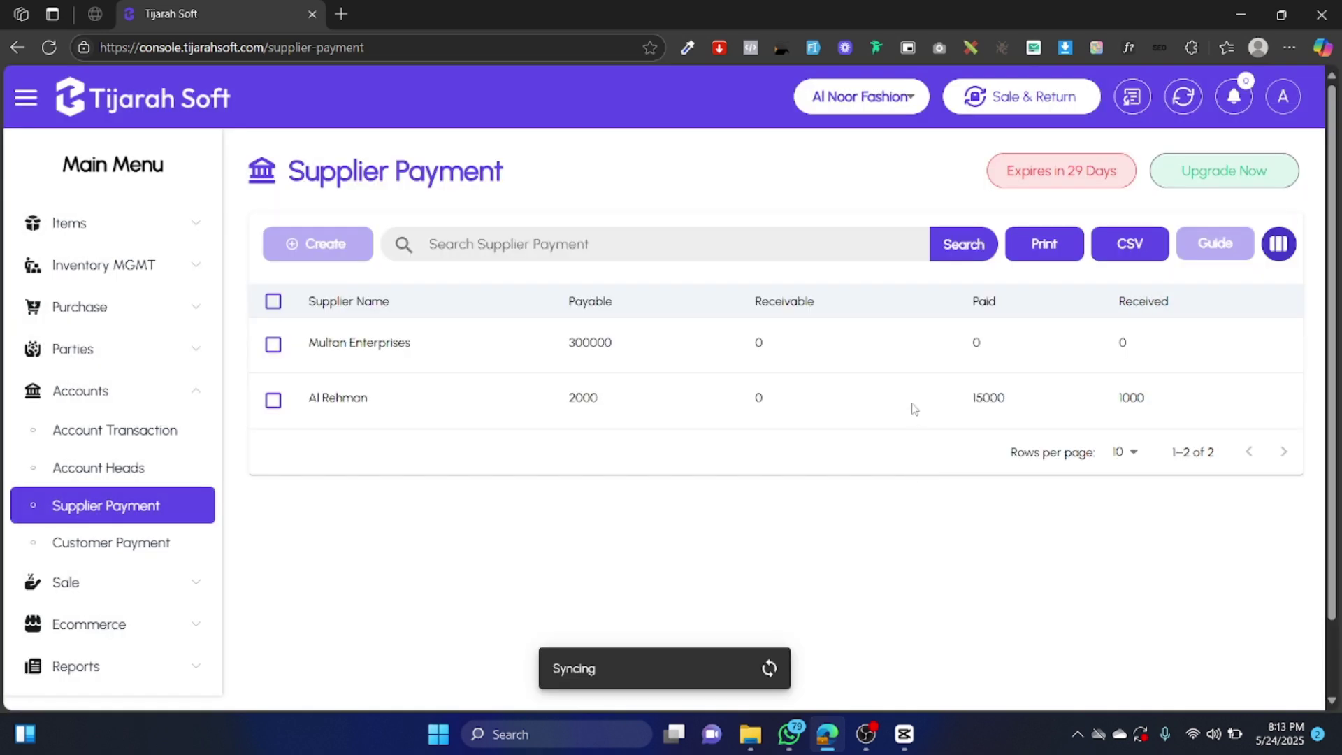
# Start a payment for supplier Al Rehman dated 05/24/2025 with the status Pay To Supplier.
pyautogui.click(911, 407)
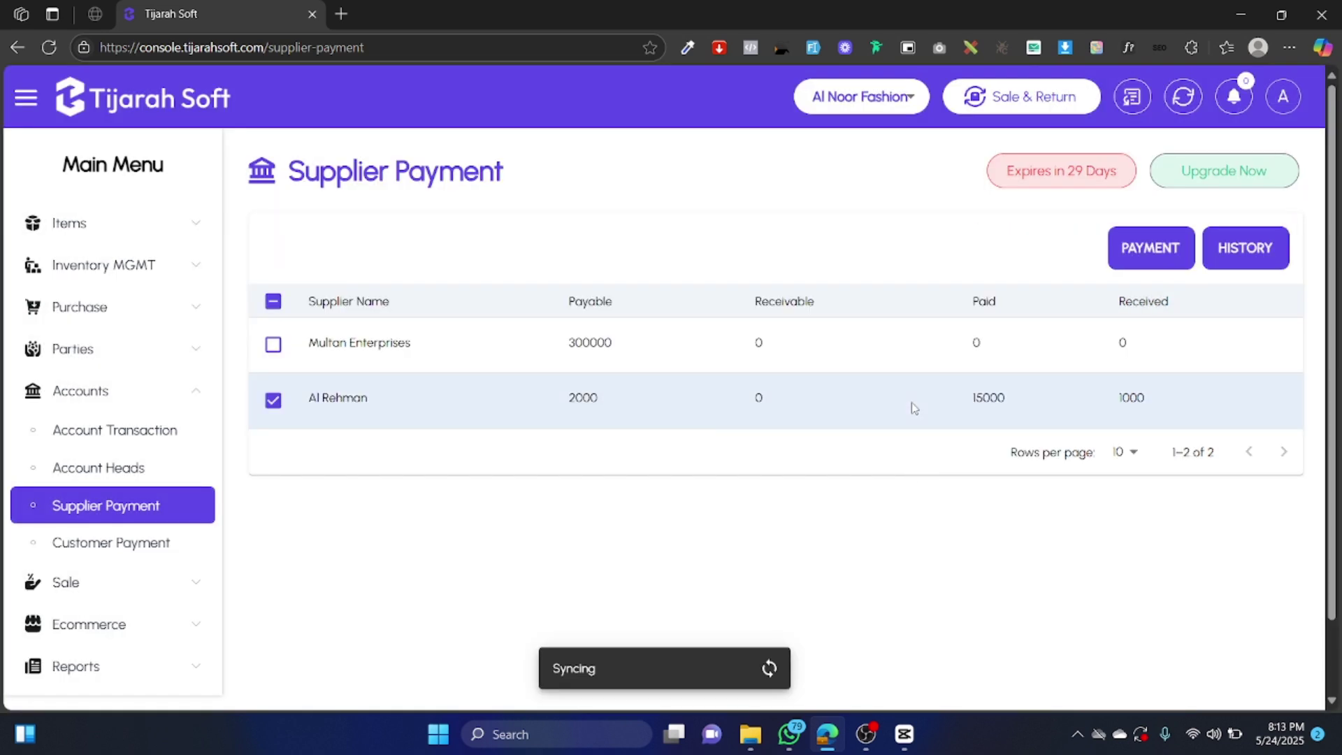
pyautogui.click(1170, 256)
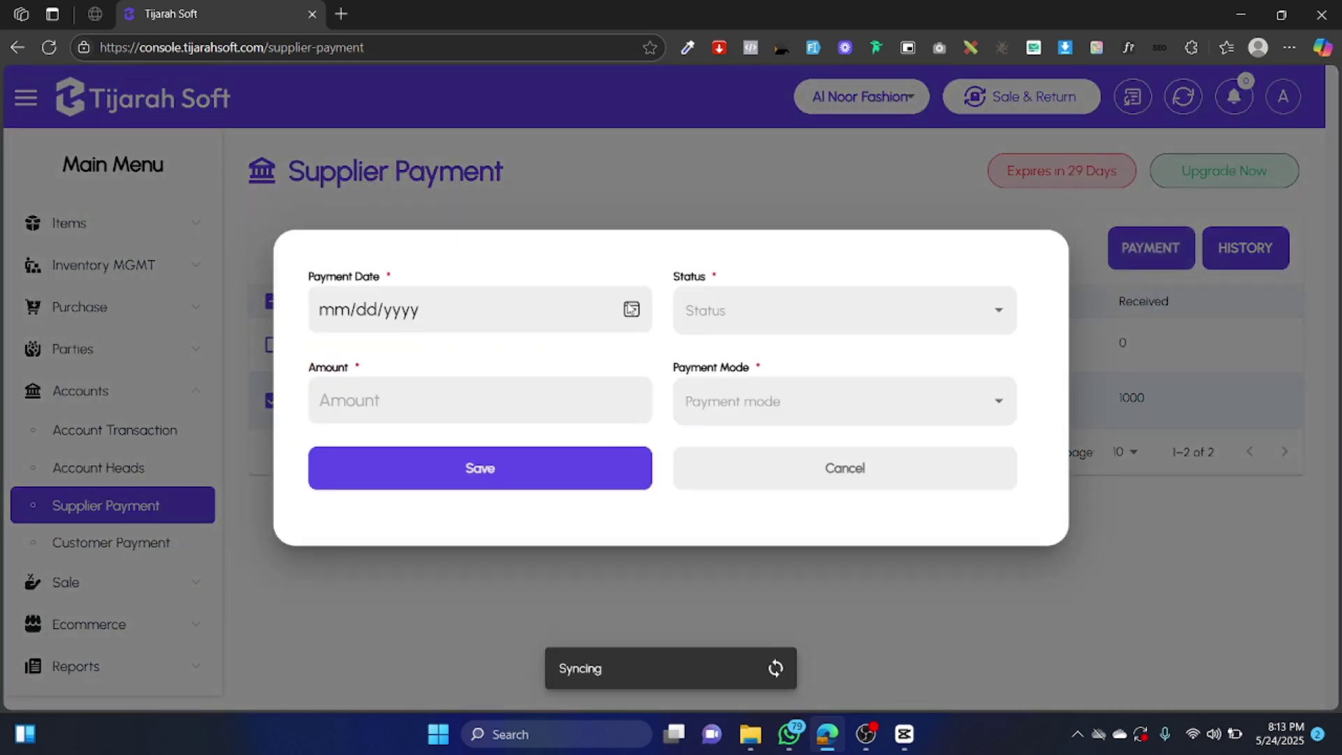
pyautogui.click(632, 309)
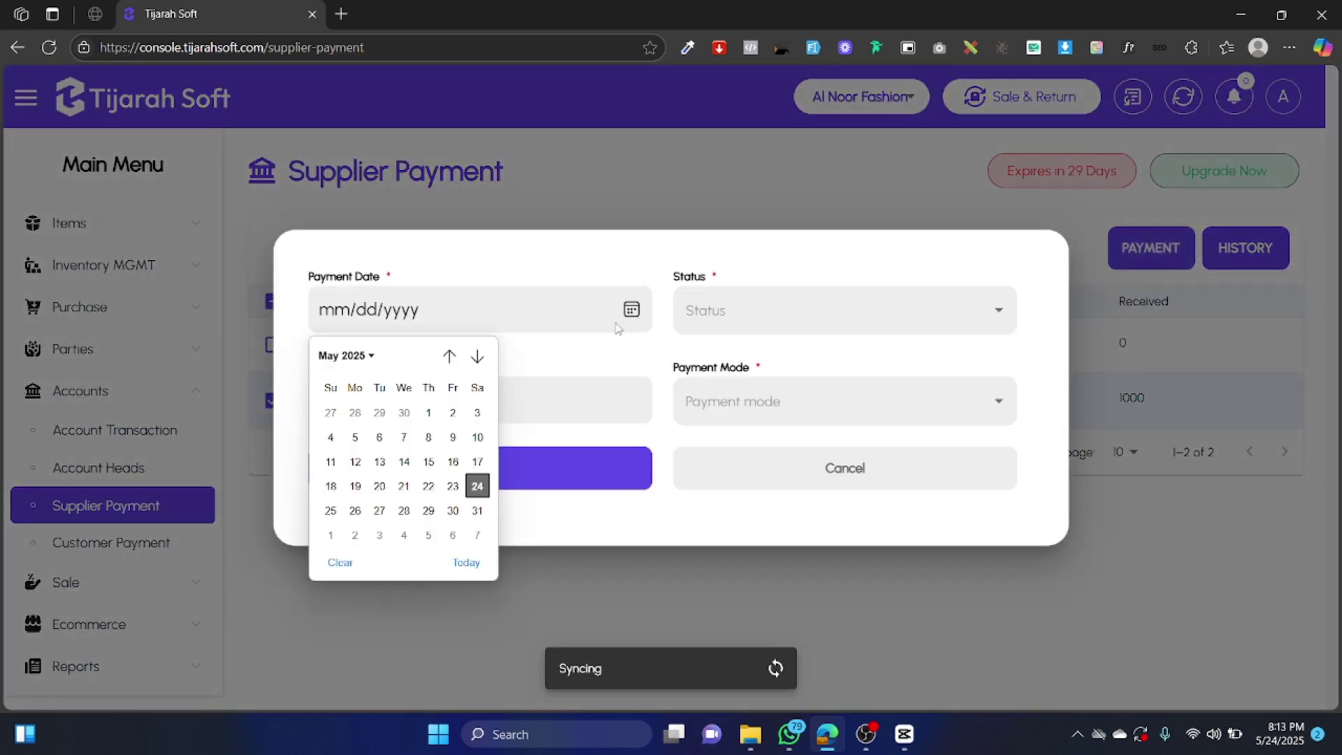
pyautogui.click(482, 485)
pyautogui.click(816, 315)
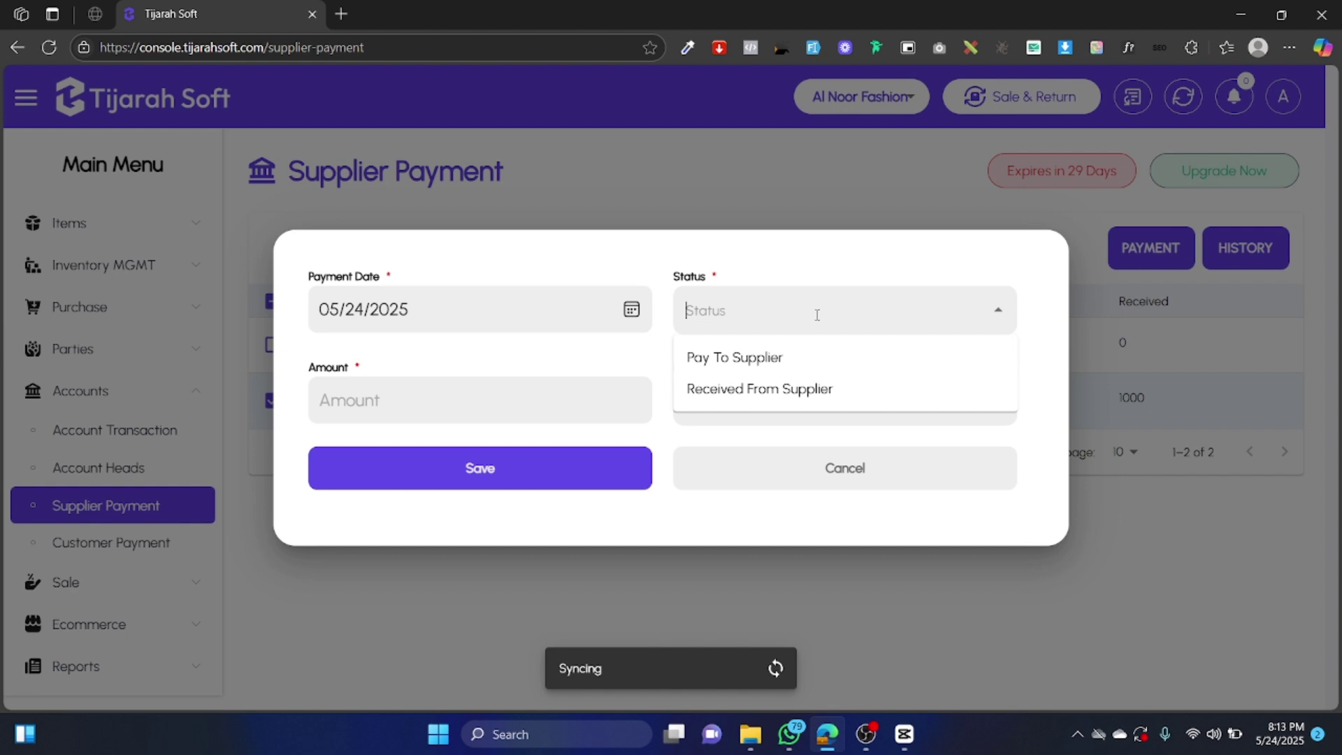
pyautogui.click(830, 363)
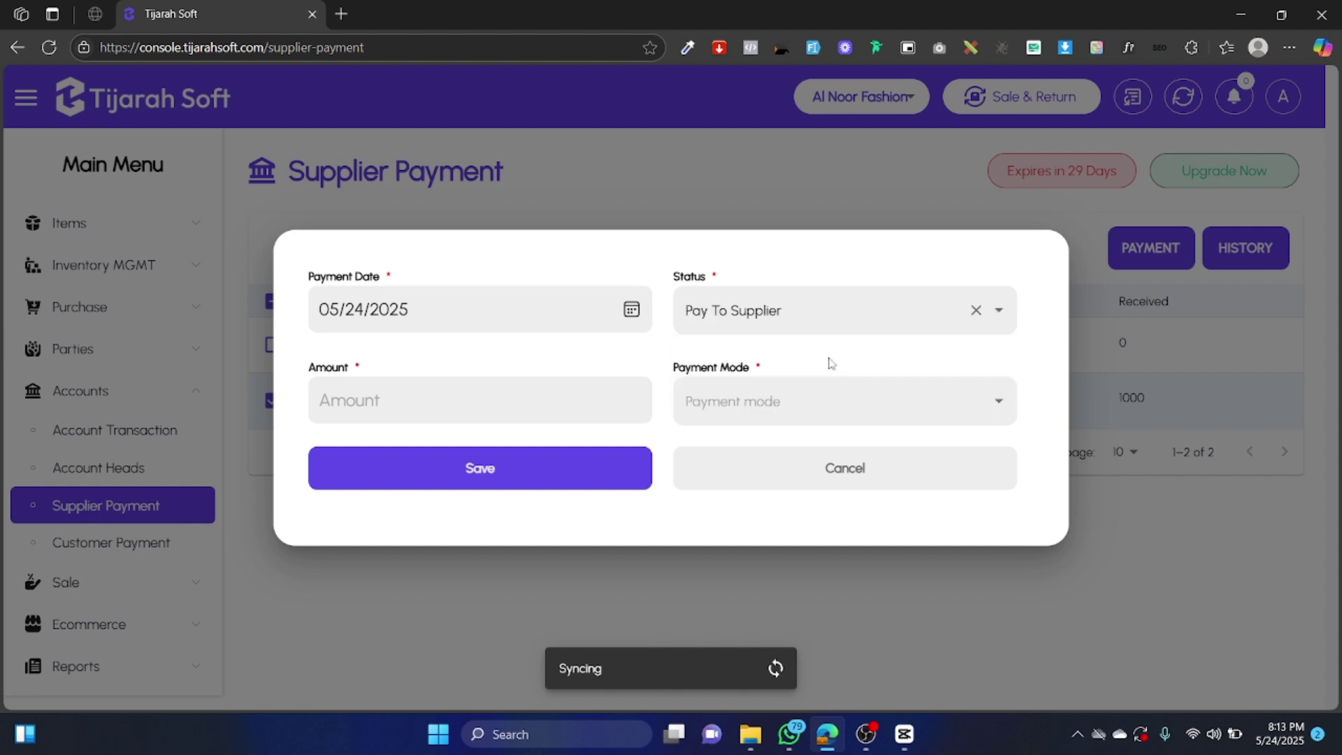
# Set the payment amount to 2000 with Cash as the payment mode, and save the payment.
pyautogui.click(465, 400)
pyautogui.write('2')
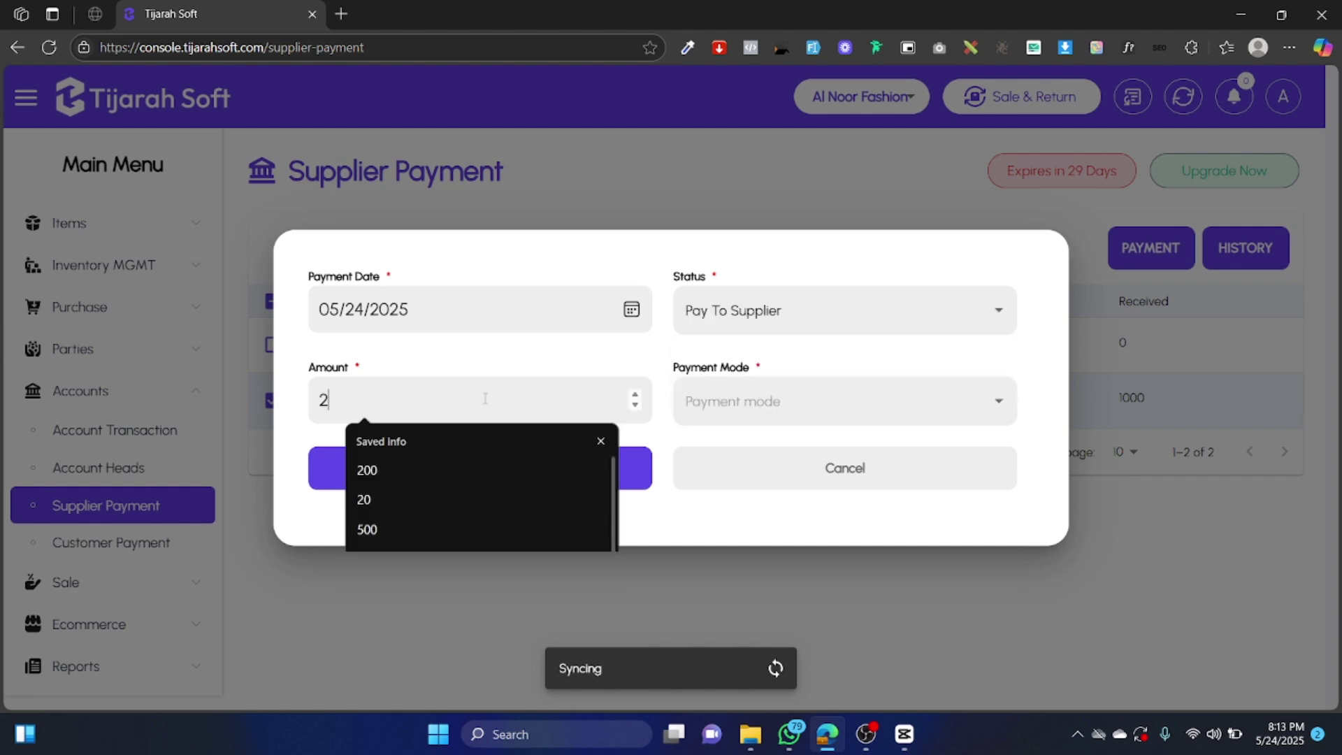
pyautogui.write('000')
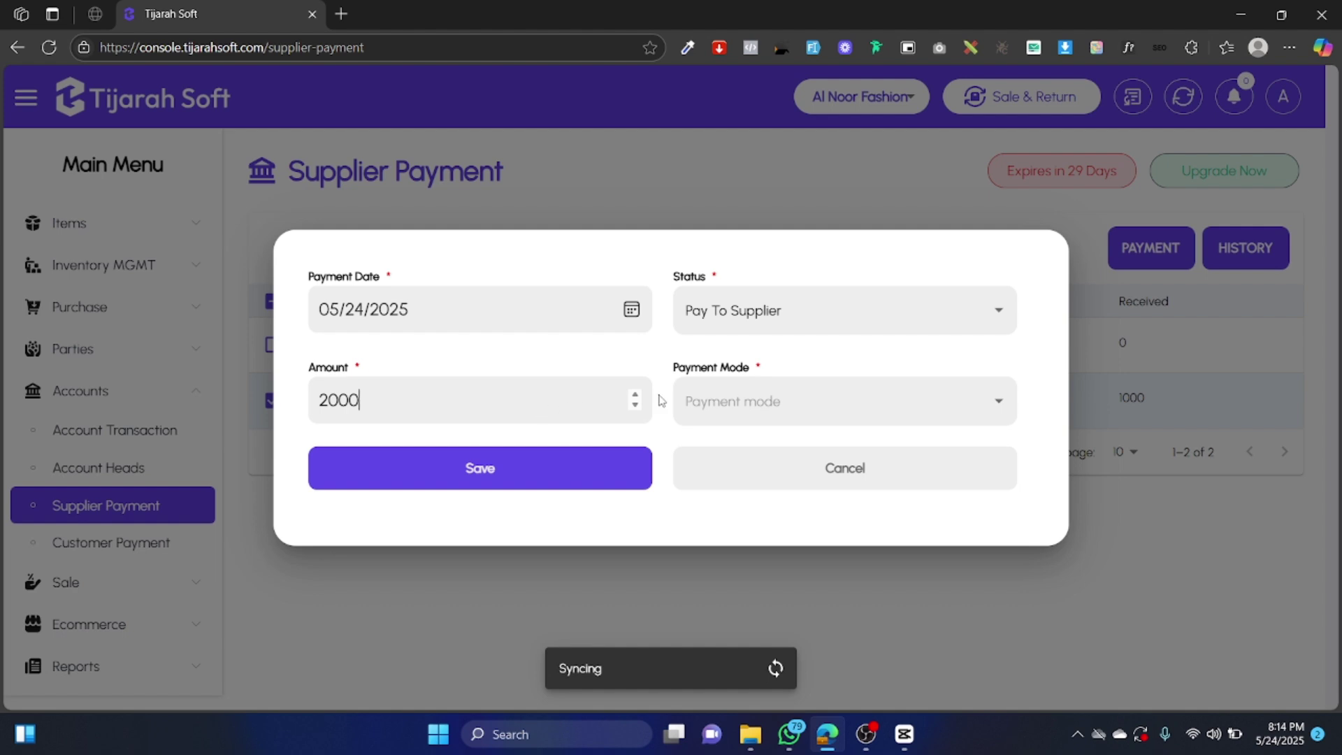
pyautogui.click(706, 402)
pyautogui.click(773, 451)
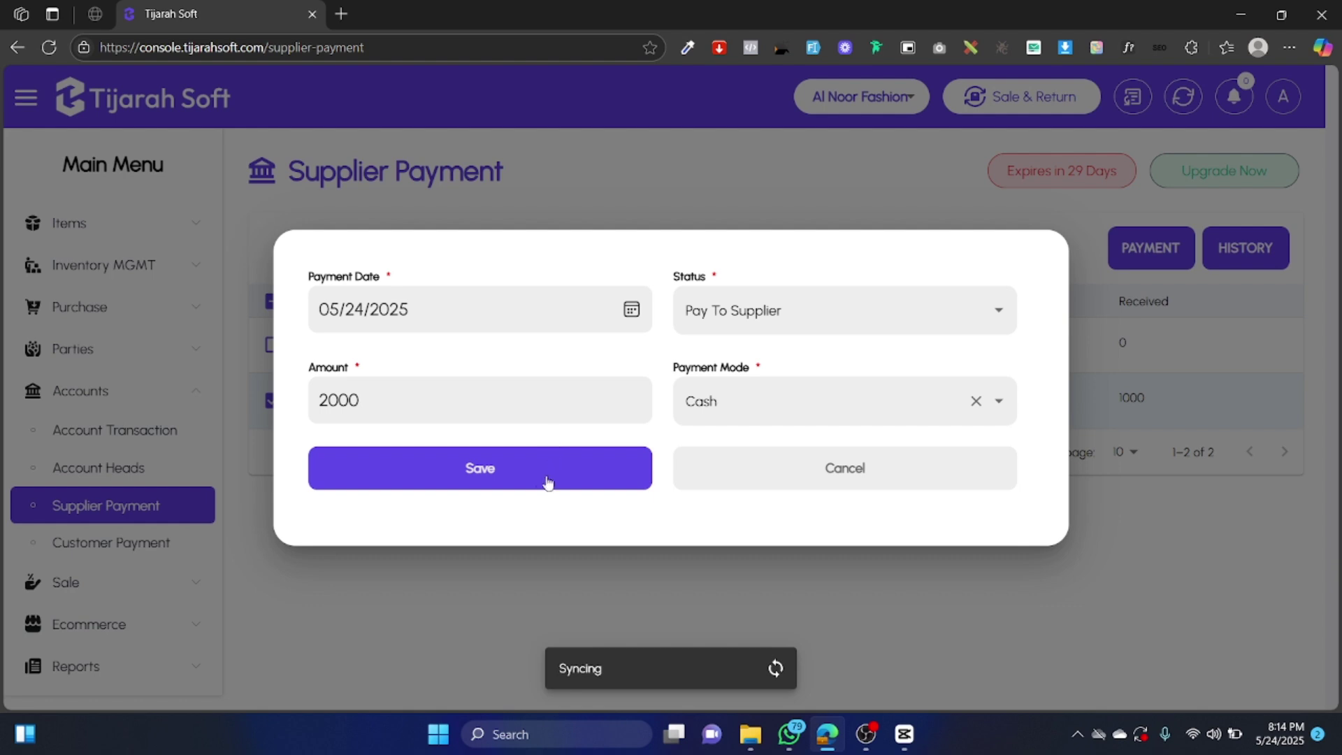
pyautogui.click(490, 480)
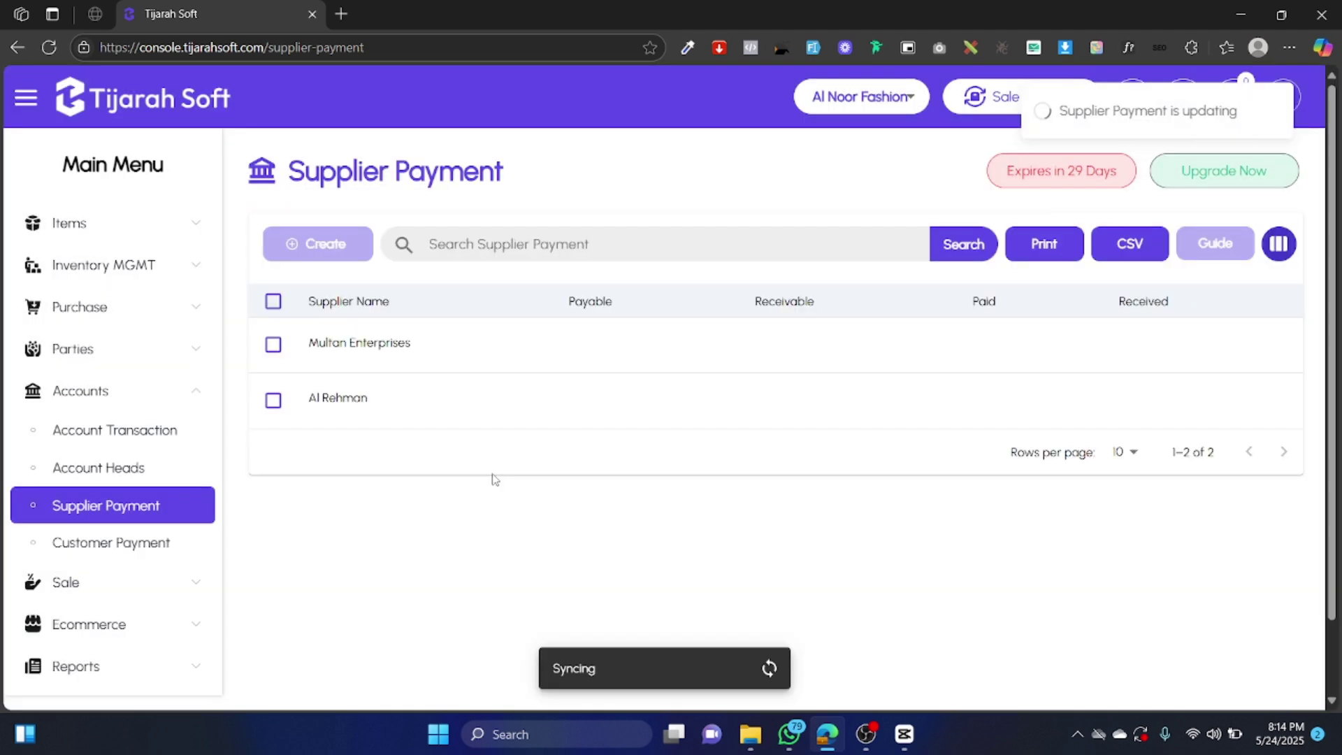
pyautogui.click(813, 409)
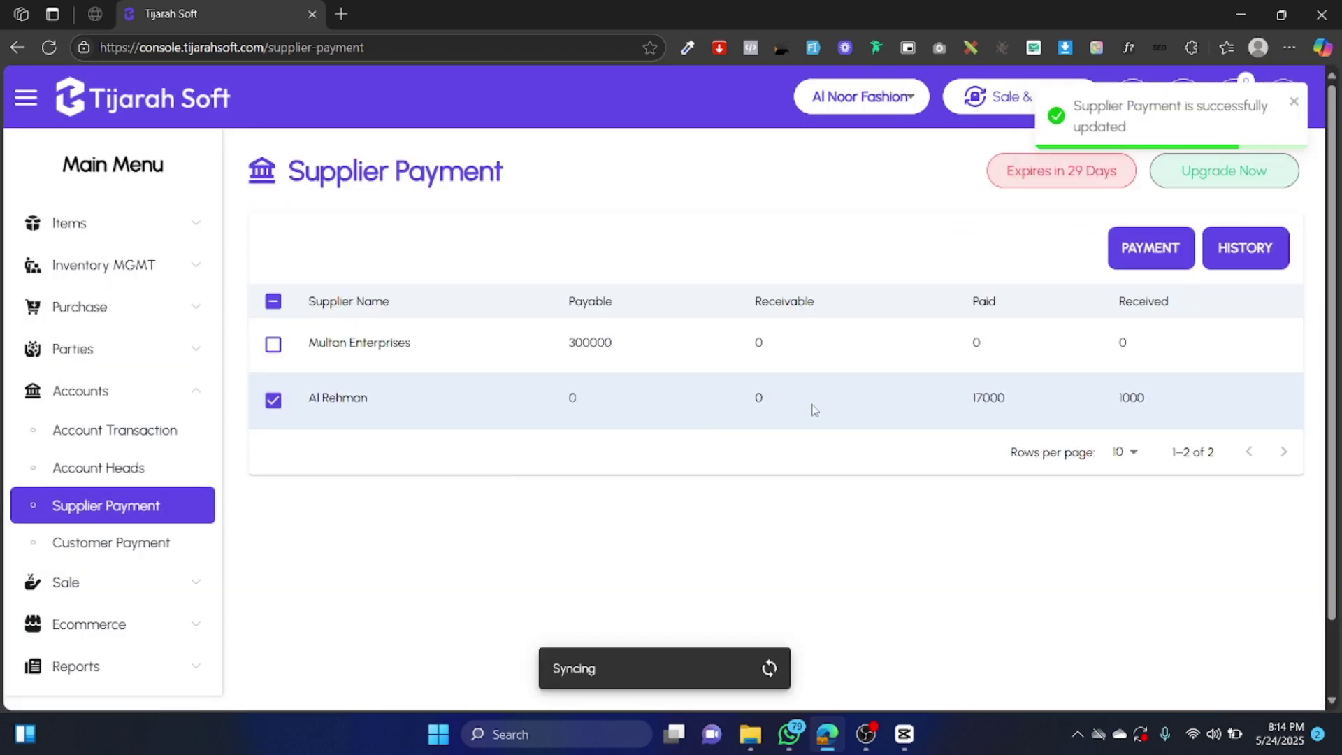
pyautogui.click(1219, 252)
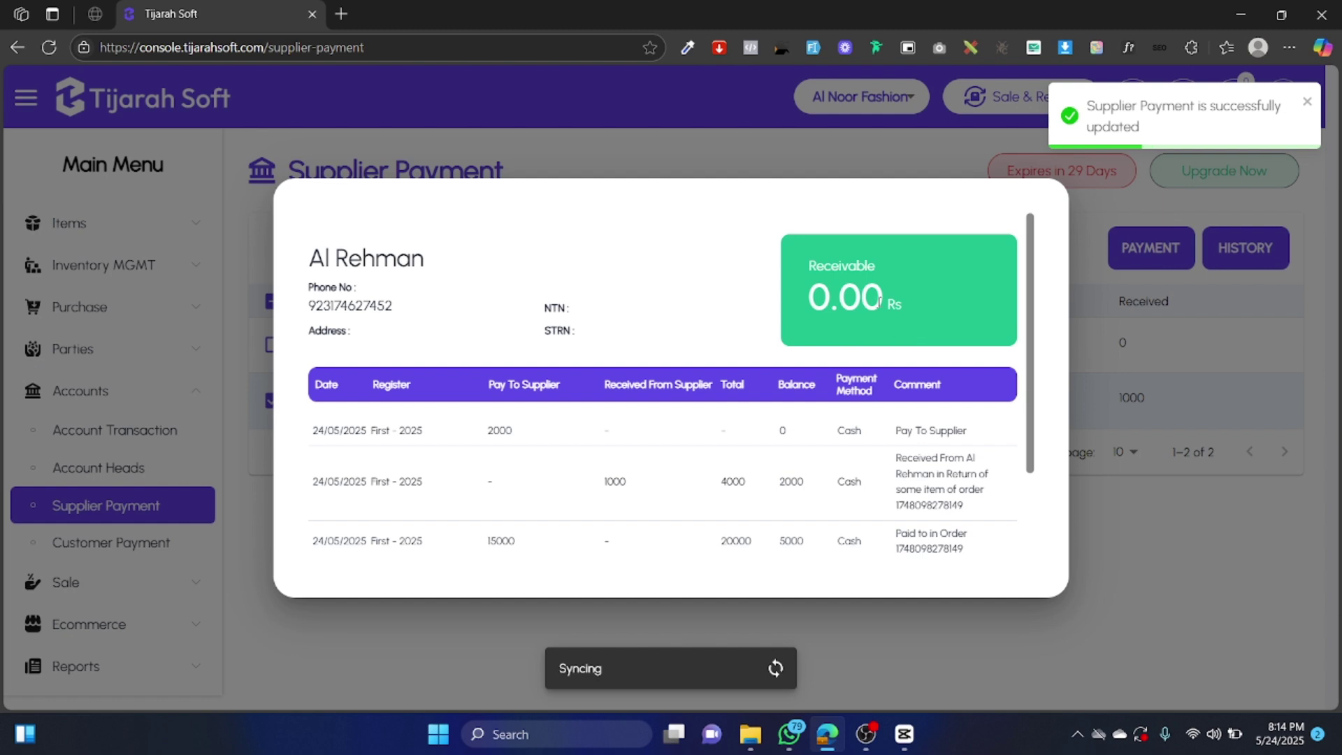
pyautogui.moveTo(903, 301); pyautogui.dragTo(777, 311)
pyautogui.scroll(-2, 819, 424)
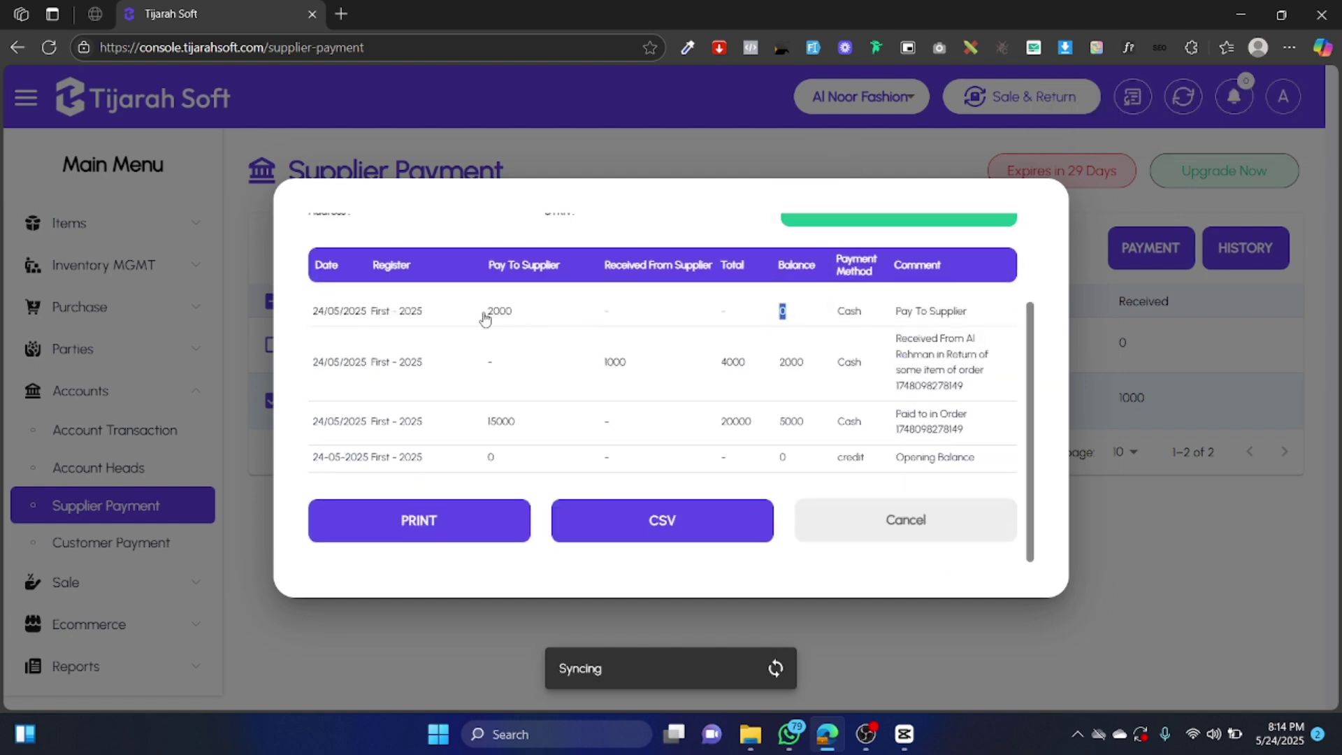
pyautogui.click(942, 525)
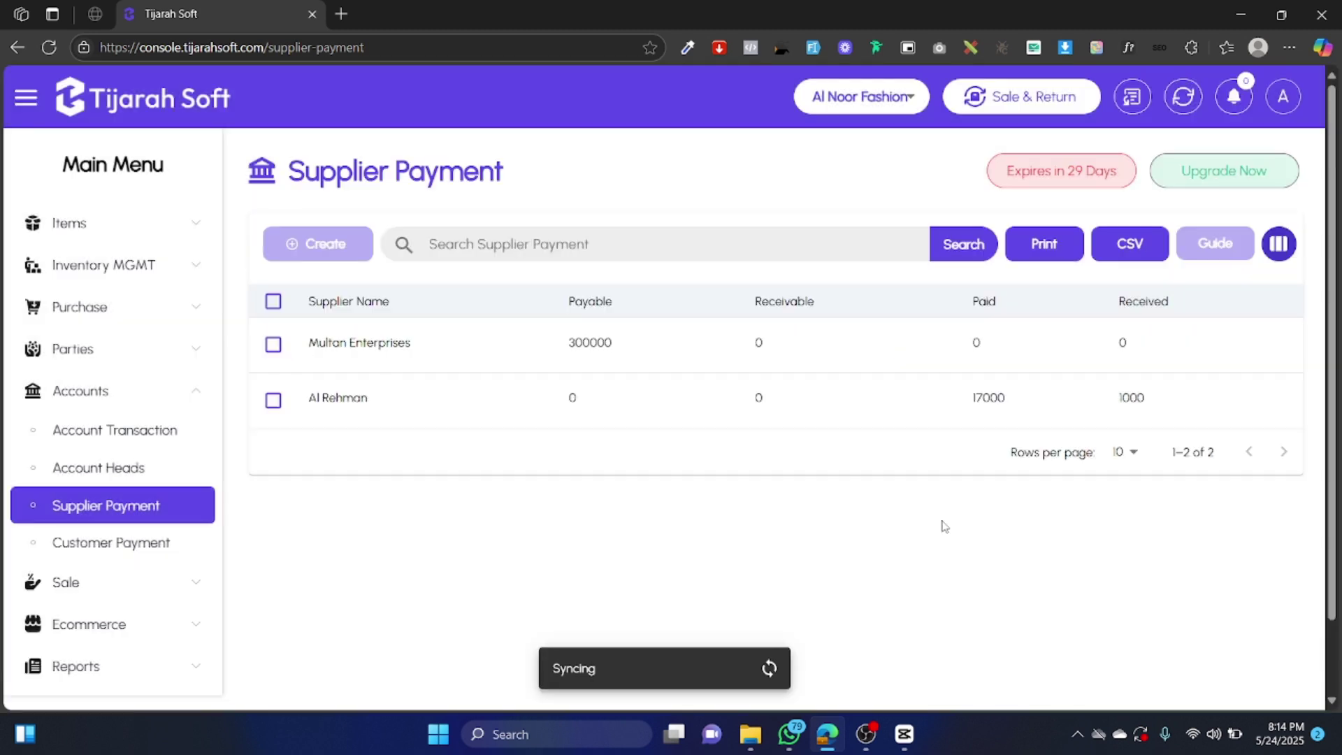
# View Multan Enterprises' payment history, checking the outstanding amount and the entry's comment, and close it.
pyautogui.click(944, 406)
pyautogui.click(978, 405)
pyautogui.click(713, 353)
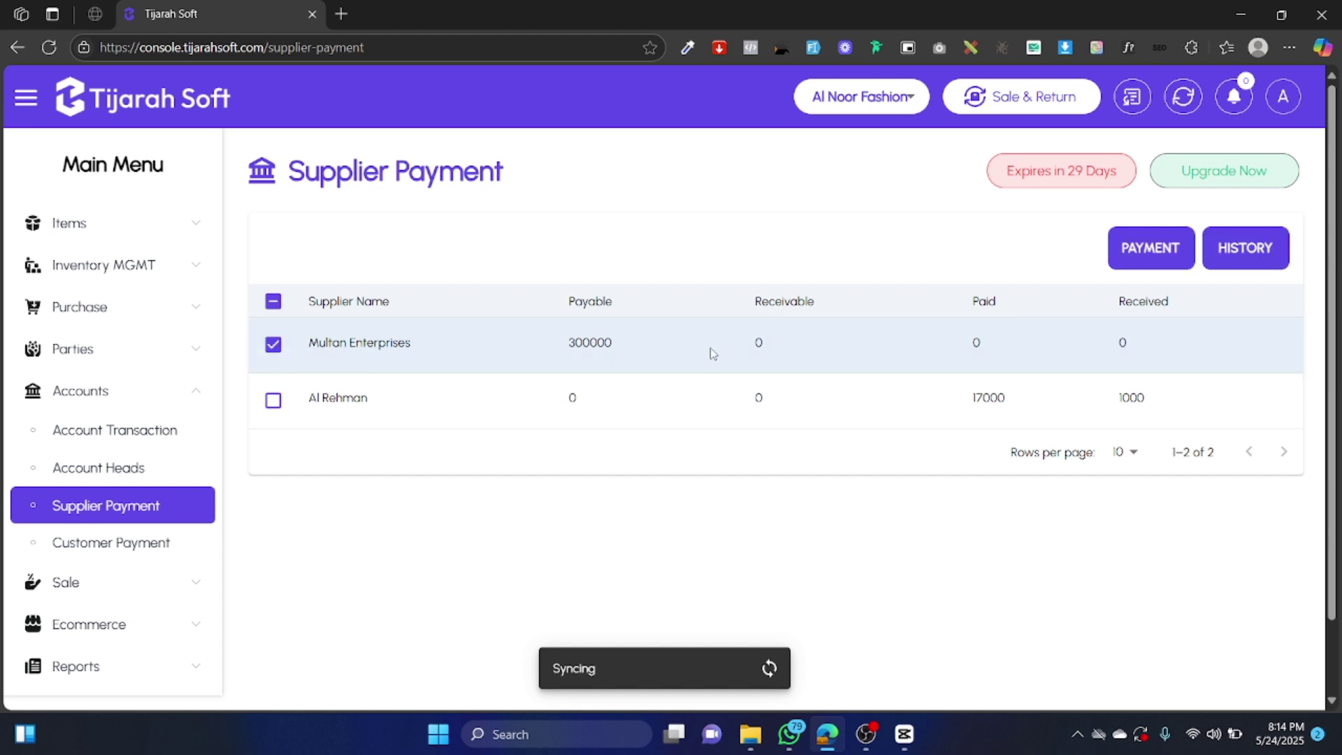
pyautogui.click(1265, 260)
pyautogui.moveTo(809, 300); pyautogui.dragTo(939, 306)
pyautogui.moveTo(897, 455); pyautogui.dragTo(978, 455)
pyautogui.click(859, 526)
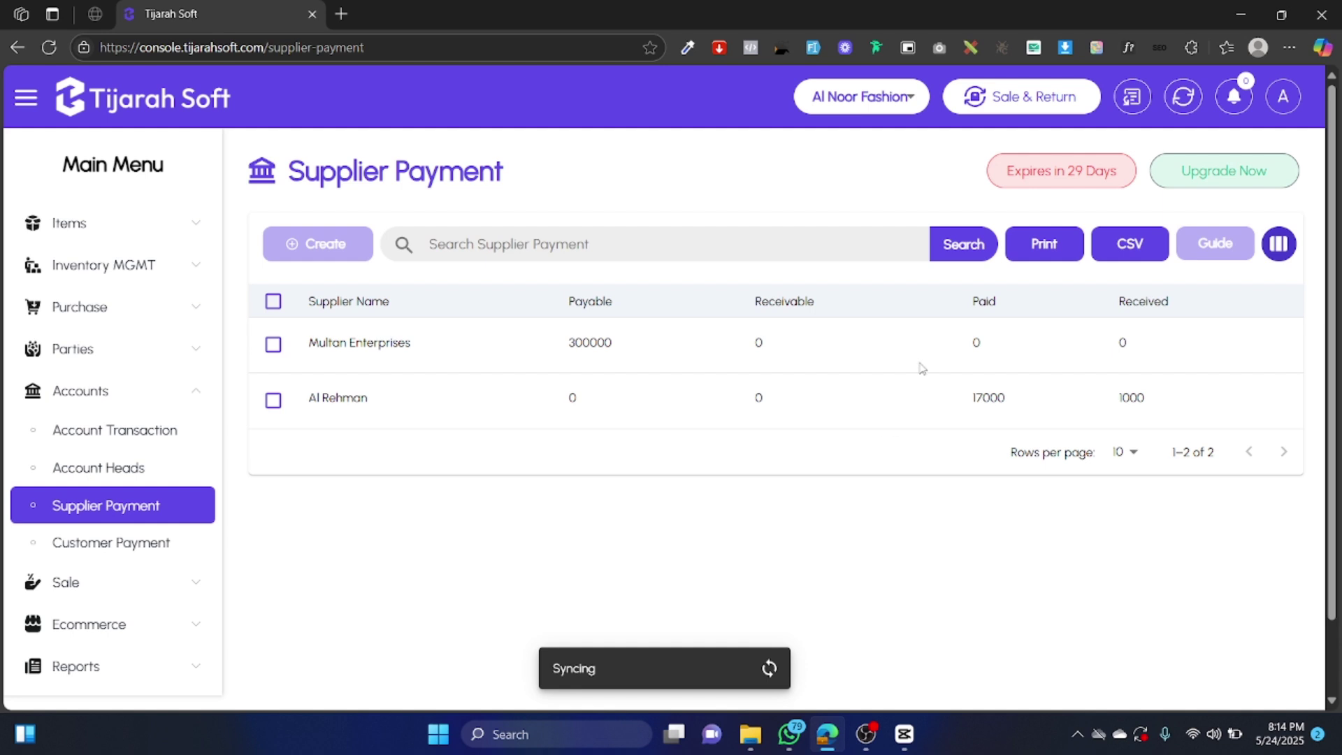